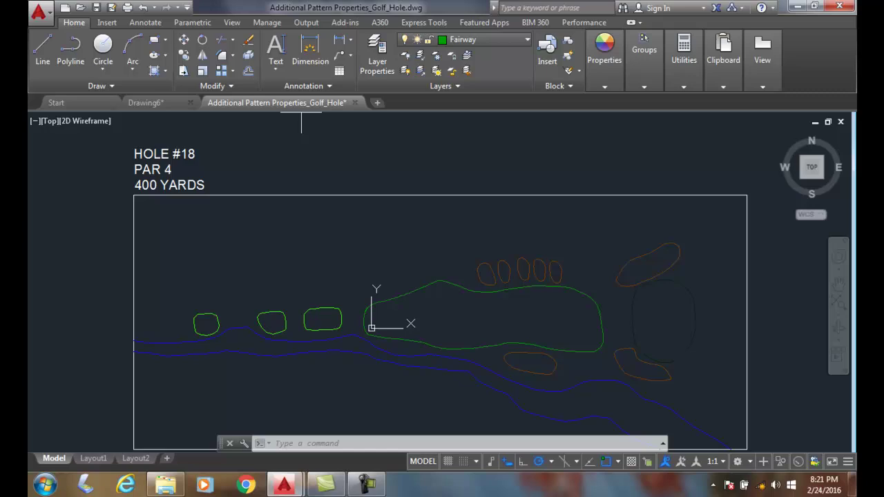
# Step: Start an ANSI31 hatch at scale 5000 by picking a point inside the fairway boundary
pyautogui.click(154, 71)
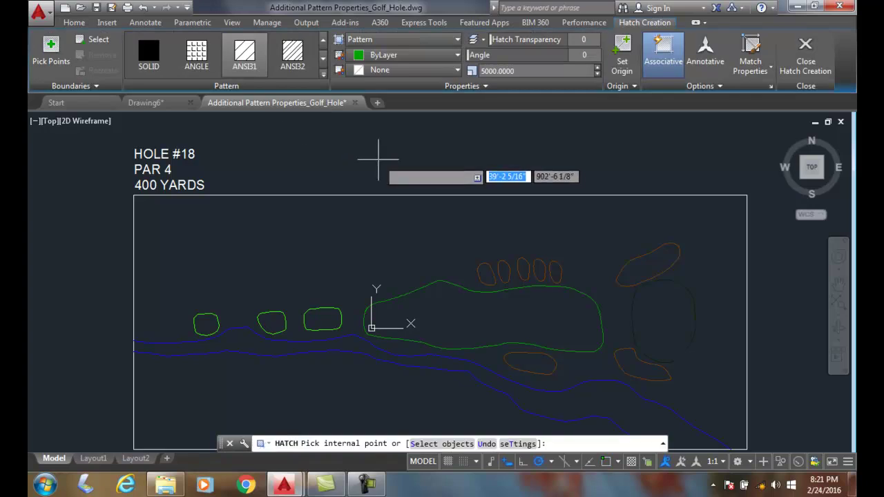
pyautogui.click(453, 315)
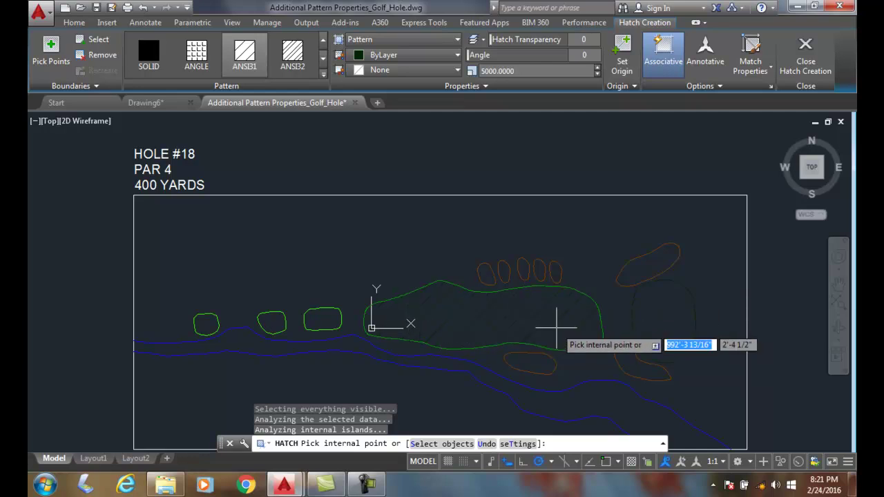
# Step: Keep the hatch in the fairway and enter -20 as the hatch angle, giving 340°
pyautogui.click(556, 328)
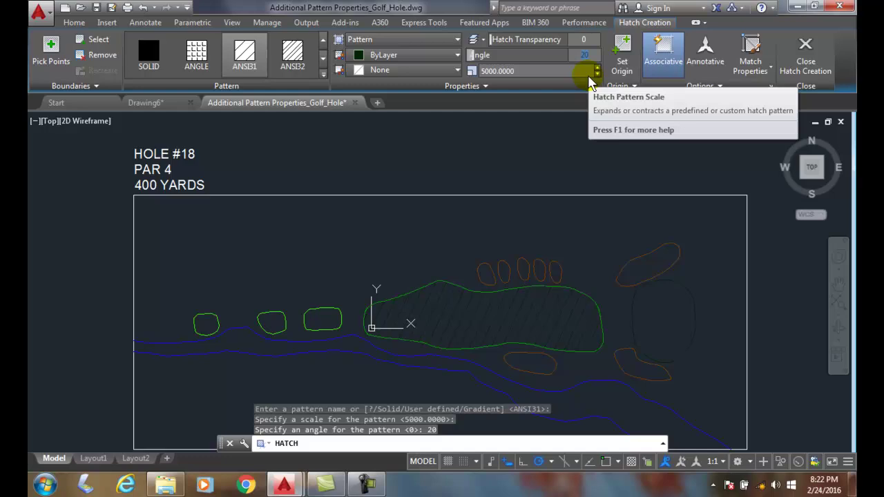
pyautogui.press('Return')
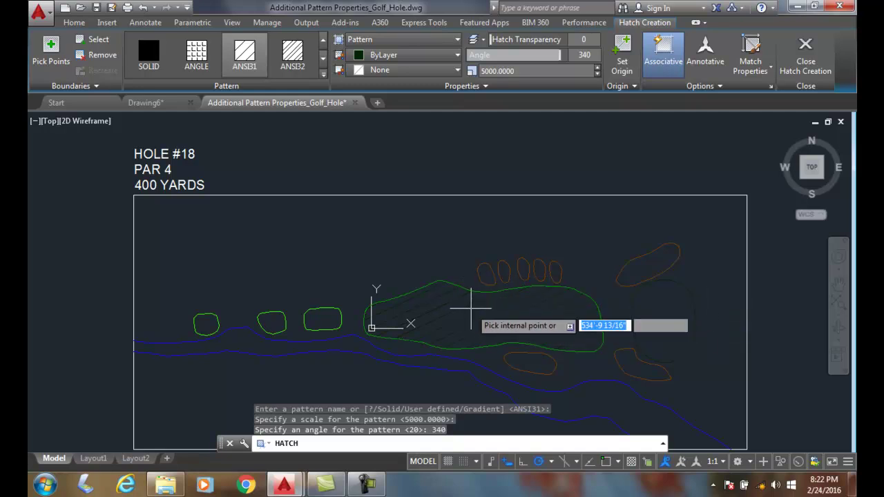
# Step: Leave the hatch colour at ByLayer, re-pick the fairway, and bring up the background colour list
pyautogui.click(458, 56)
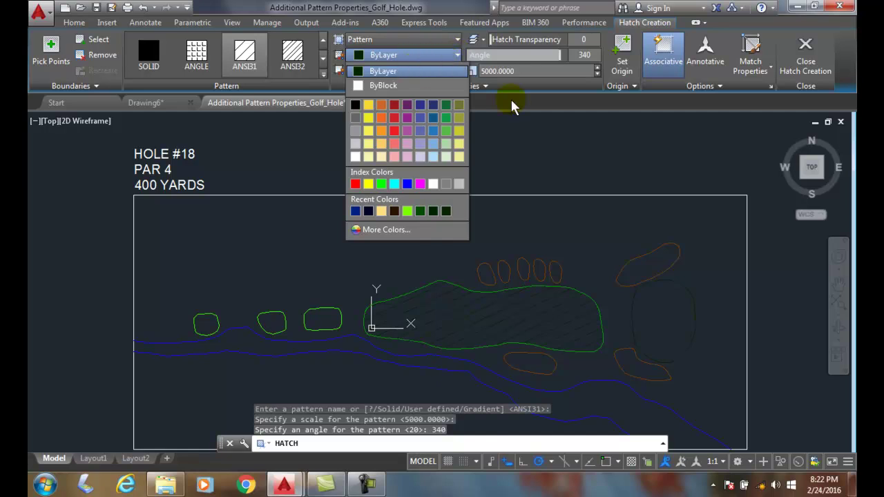
pyautogui.click(554, 128)
pyautogui.click(548, 131)
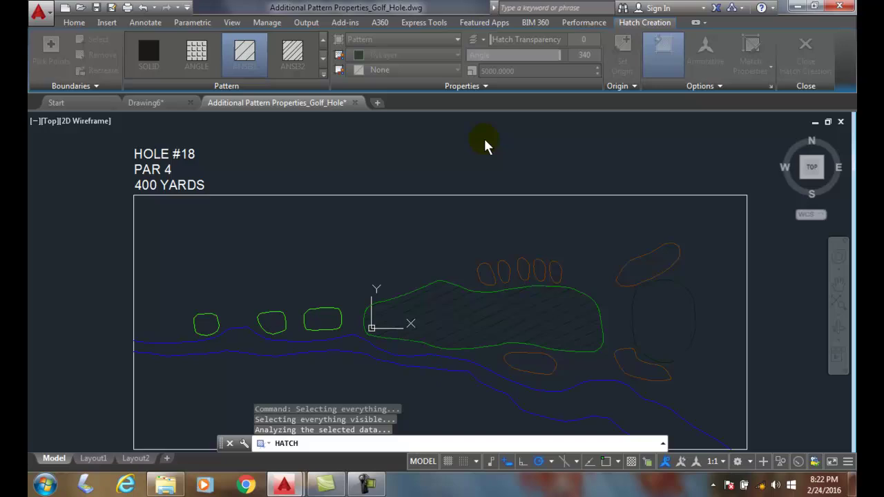
pyautogui.click(454, 72)
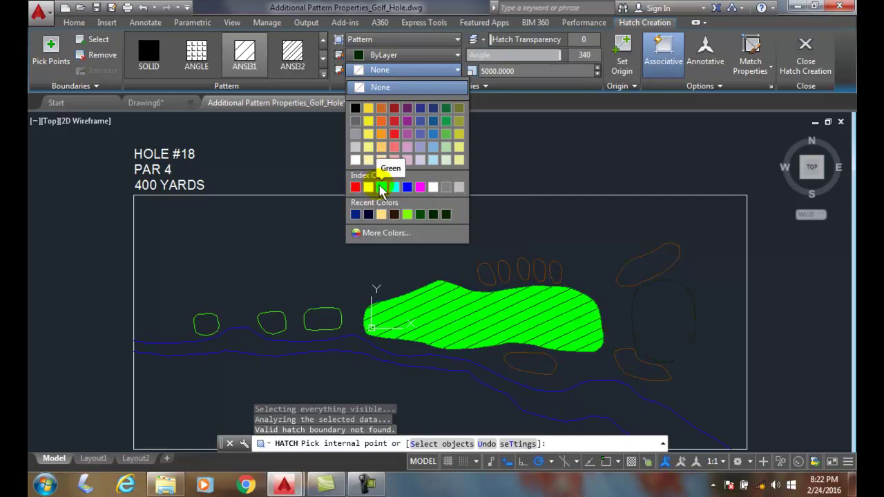
# Step: Give the hatch background colour 96 and set its transparency to 90
pyautogui.click(422, 215)
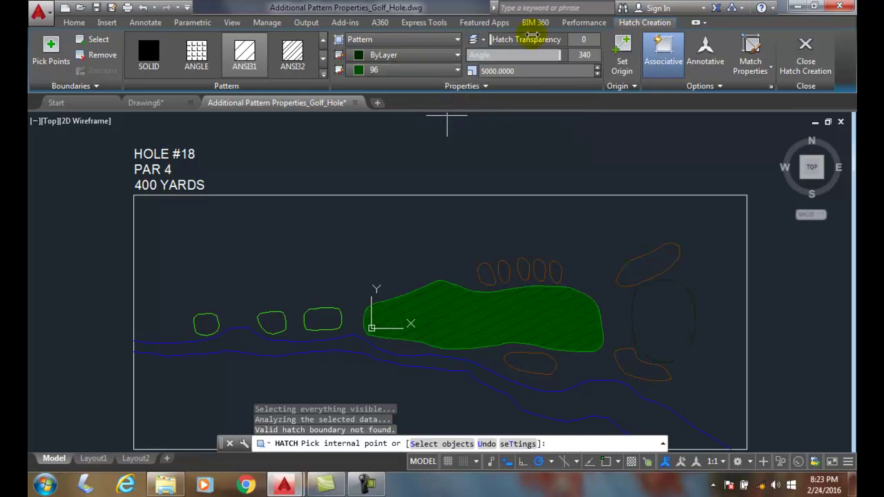
pyautogui.click(580, 42)
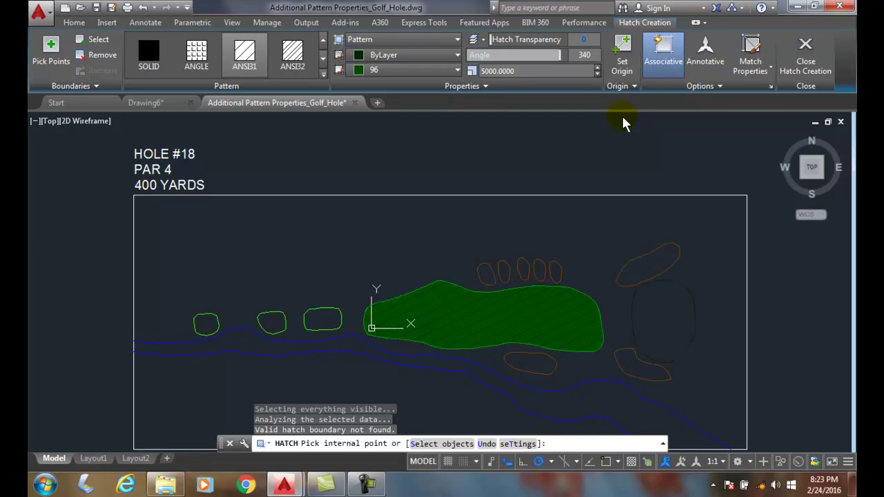
pyautogui.write('90')
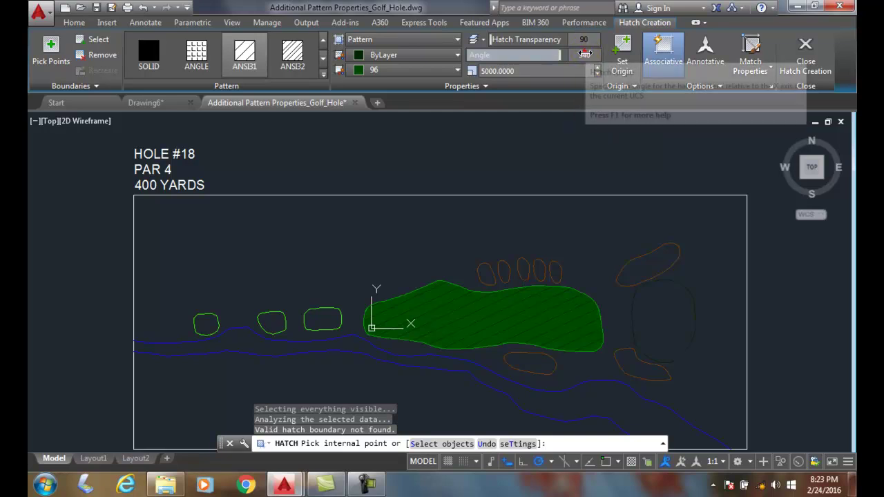
pyautogui.press('Return')
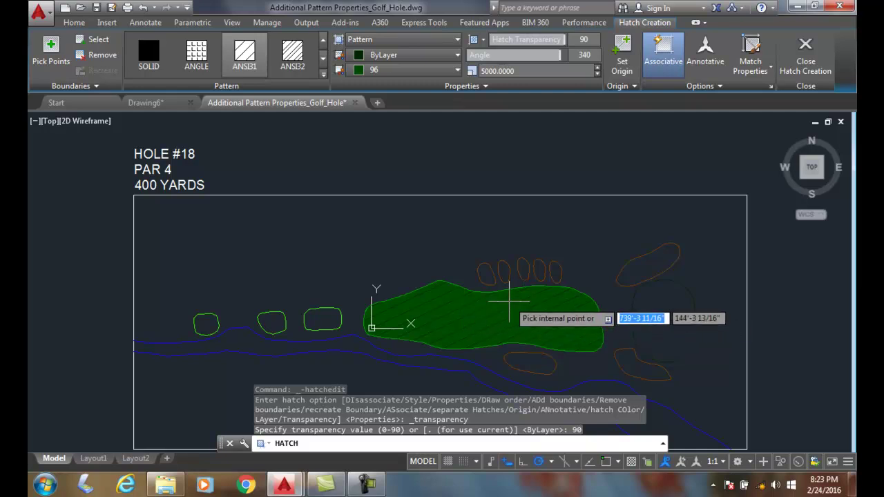
# Step: End the hatch command, then select and delete the existing fairway hatch
pyautogui.press('Escape')
pyautogui.press('Escape')
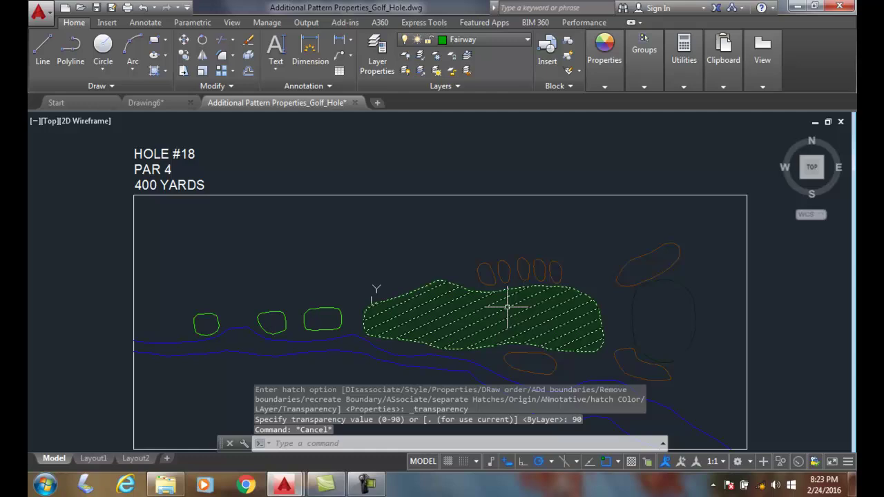
pyautogui.press('Escape')
pyautogui.click(502, 317)
pyautogui.press('Escape')
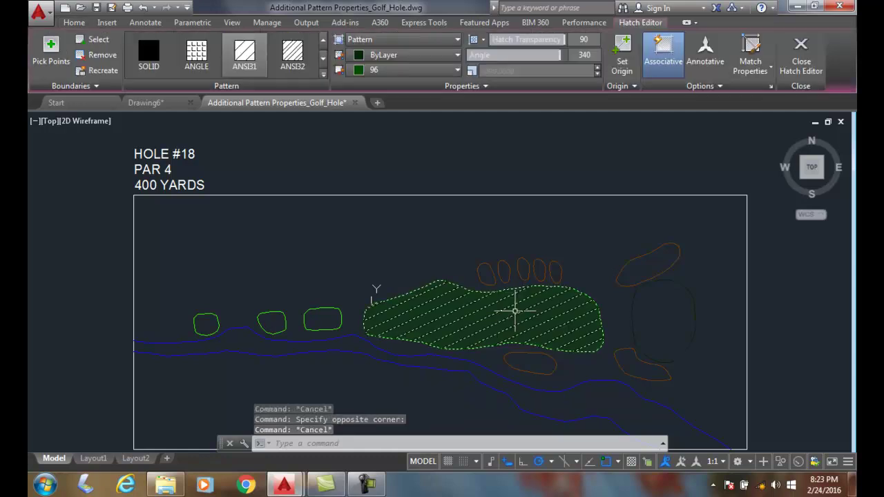
pyautogui.click(514, 311)
pyautogui.press('Delete')
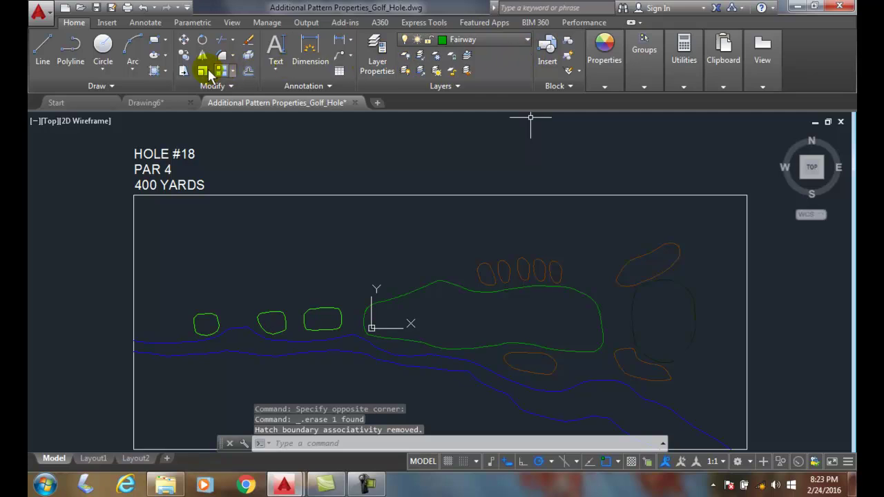
# Step: Hatch the fairway again with background colour None and transparency 90
pyautogui.click(154, 71)
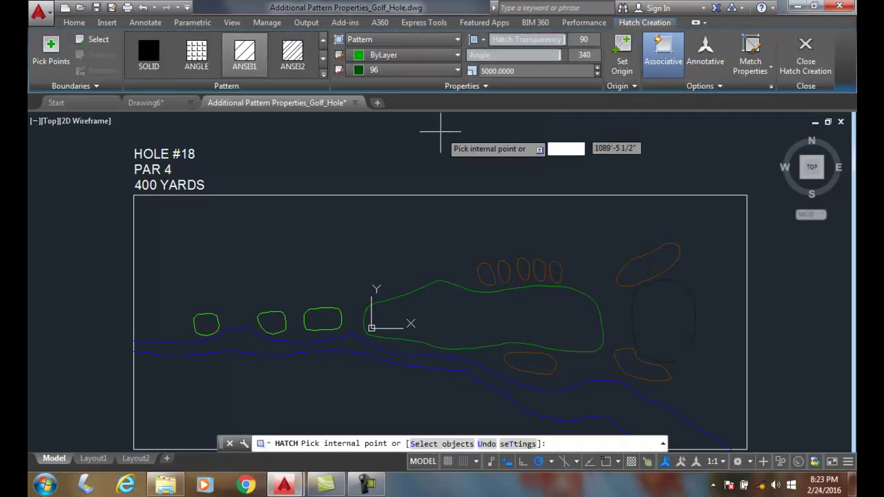
pyautogui.click(457, 71)
pyautogui.click(407, 89)
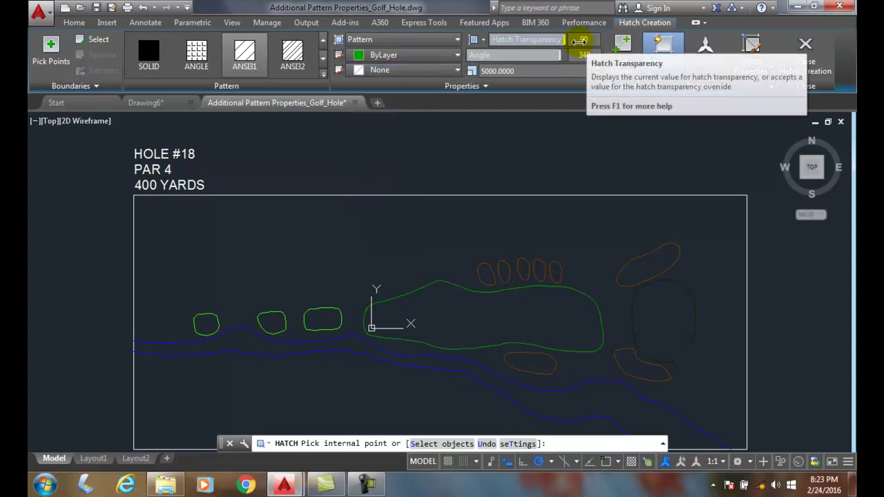
pyautogui.moveTo(586, 42); pyautogui.dragTo(589, 41)
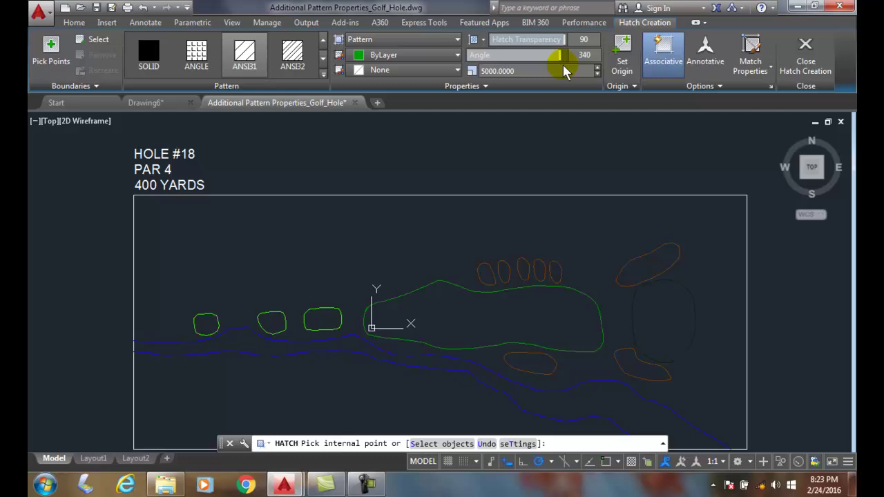
pyautogui.click(472, 319)
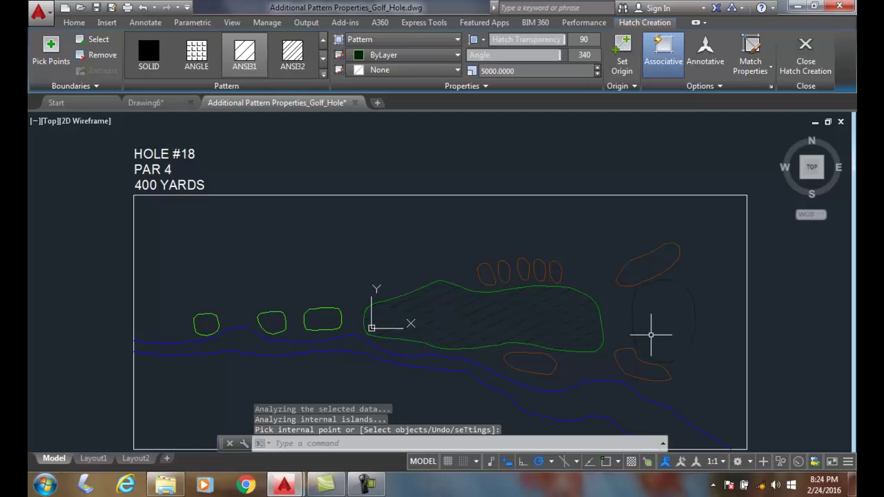
pyautogui.press('Return')
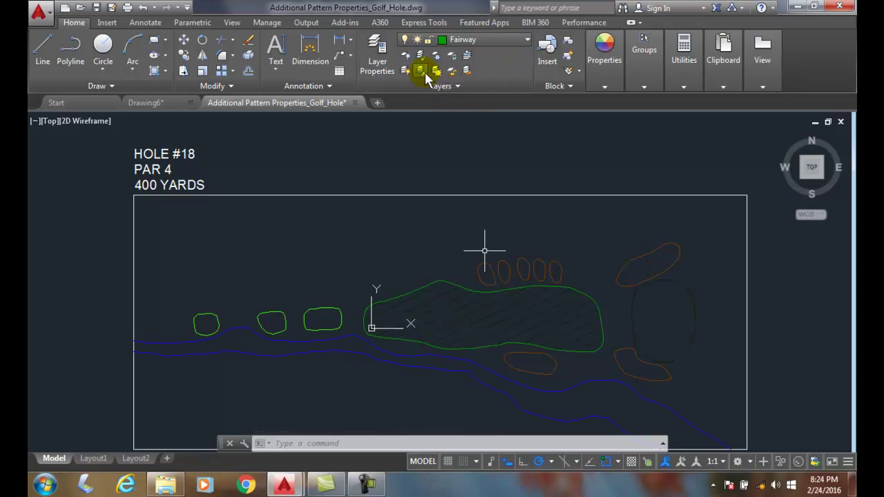
# Step: Start another fairway hatch with transparency dropped from 90 to 0
pyautogui.click(152, 69)
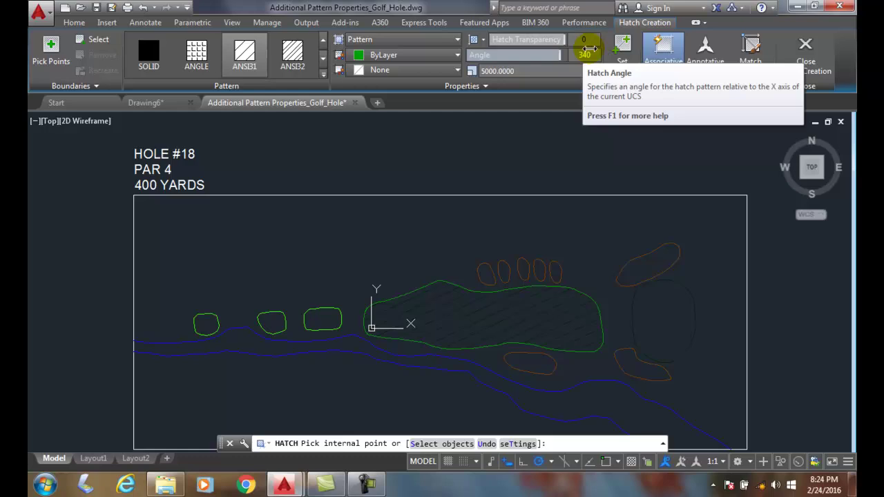
pyautogui.moveTo(584, 39); pyautogui.dragTo(570, 40)
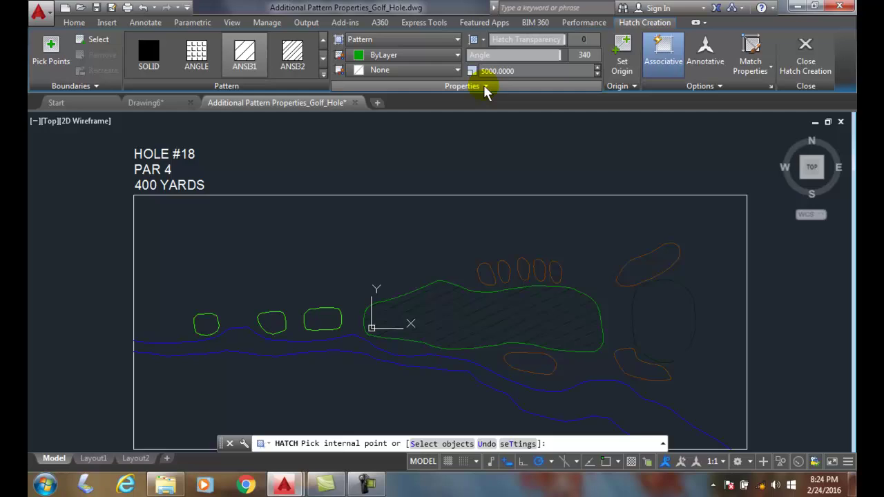
# Step: Expand the extra hatch properties and review the Hatch Layer Override list, set to Rough
pyautogui.click(485, 87)
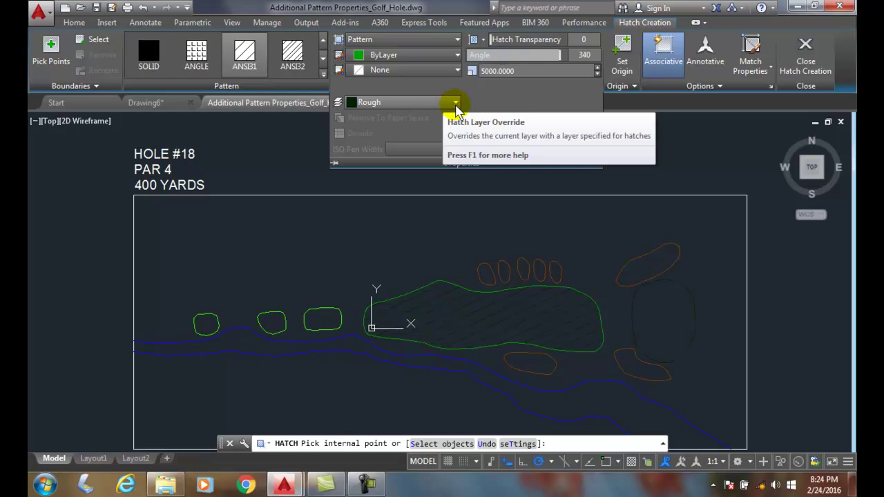
pyautogui.click(455, 105)
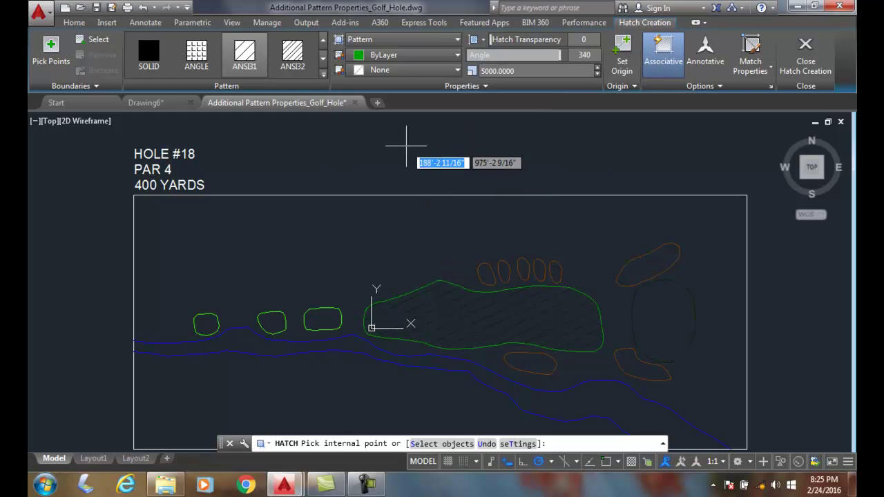
pyautogui.click(487, 84)
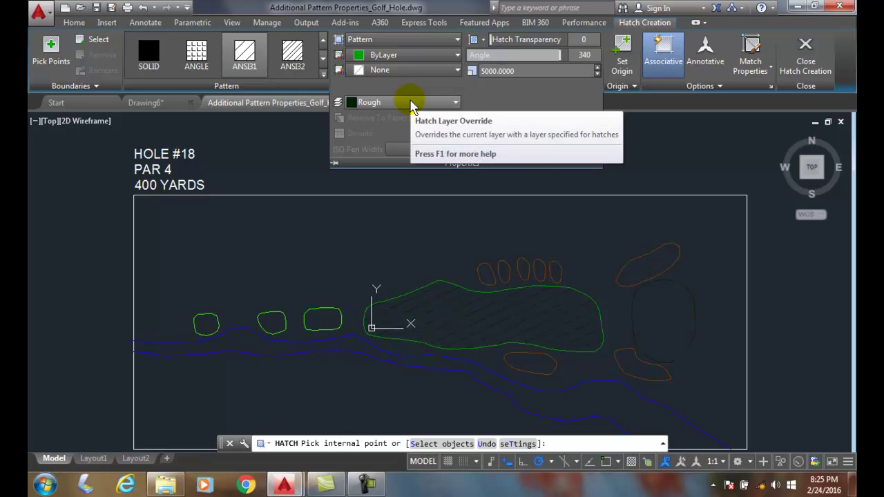